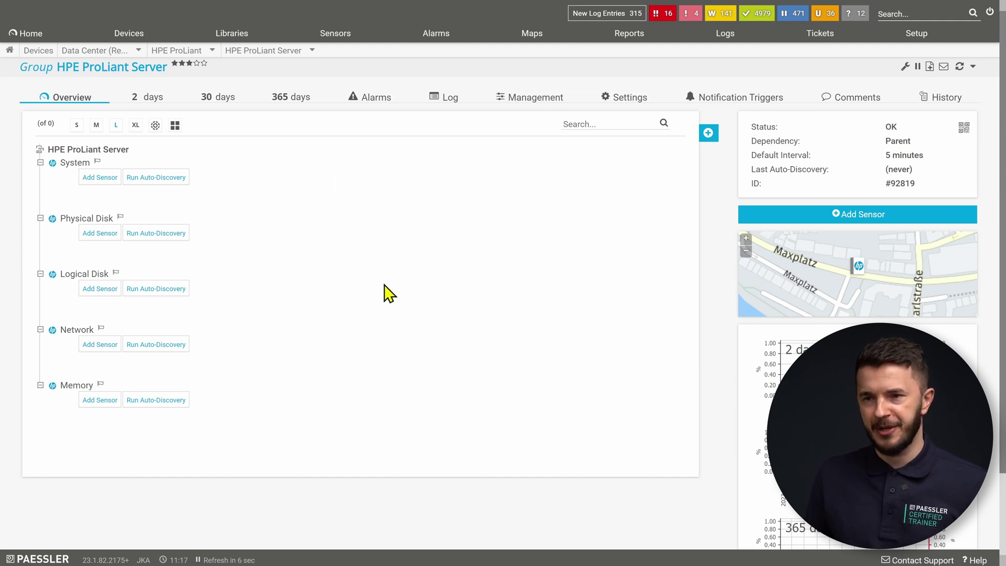
- Search the sensor types for "hpe proliant" and add the SNMP HPE ProLiant System Health sensor to the System device
click(107, 178)
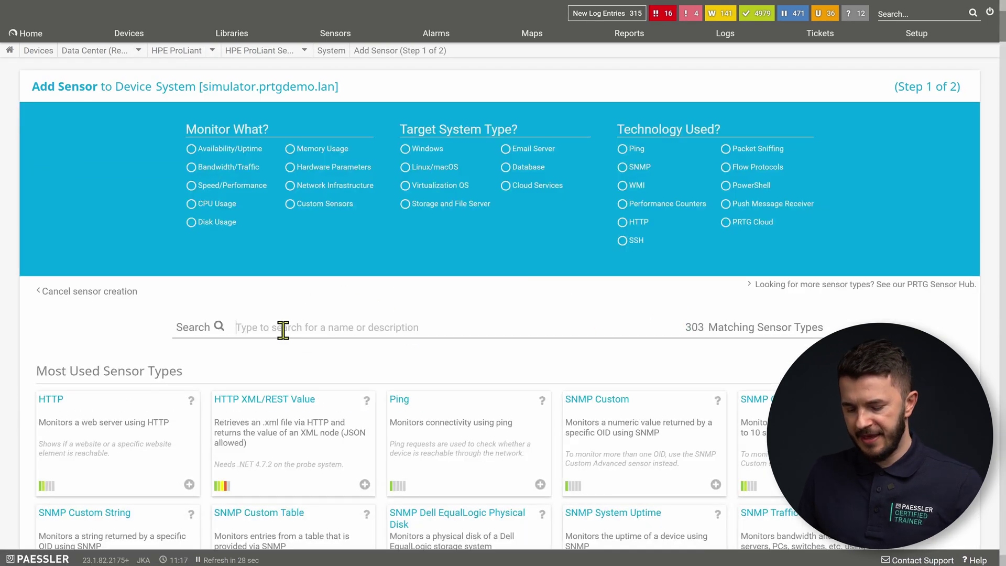
text(hpe)
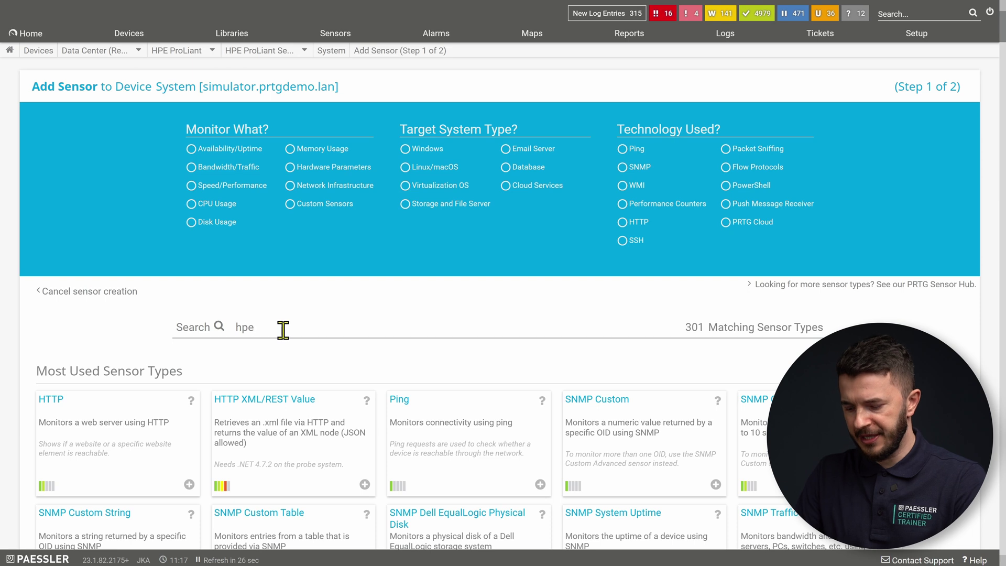
text( proliant)
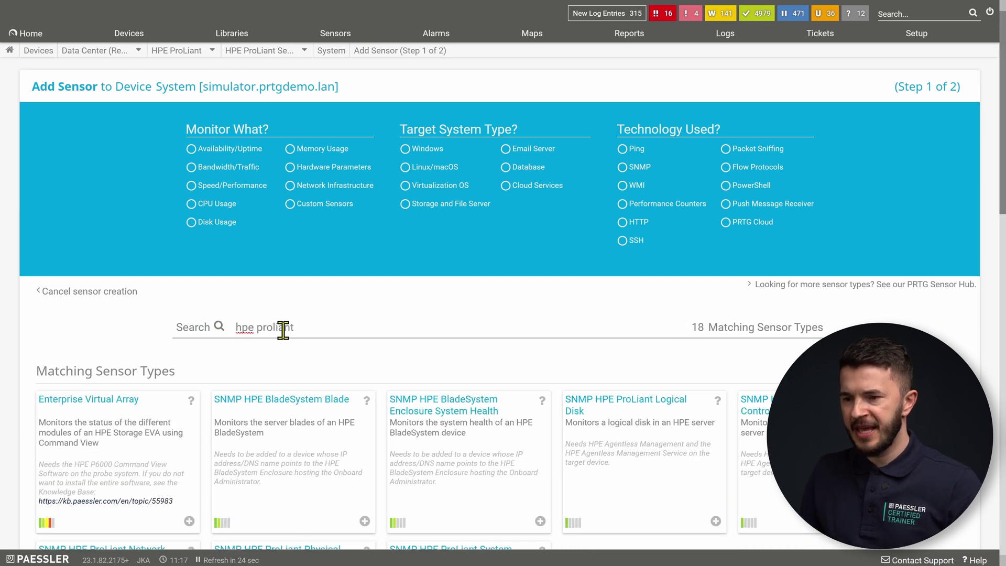
scroll(329, 330, down, 2)
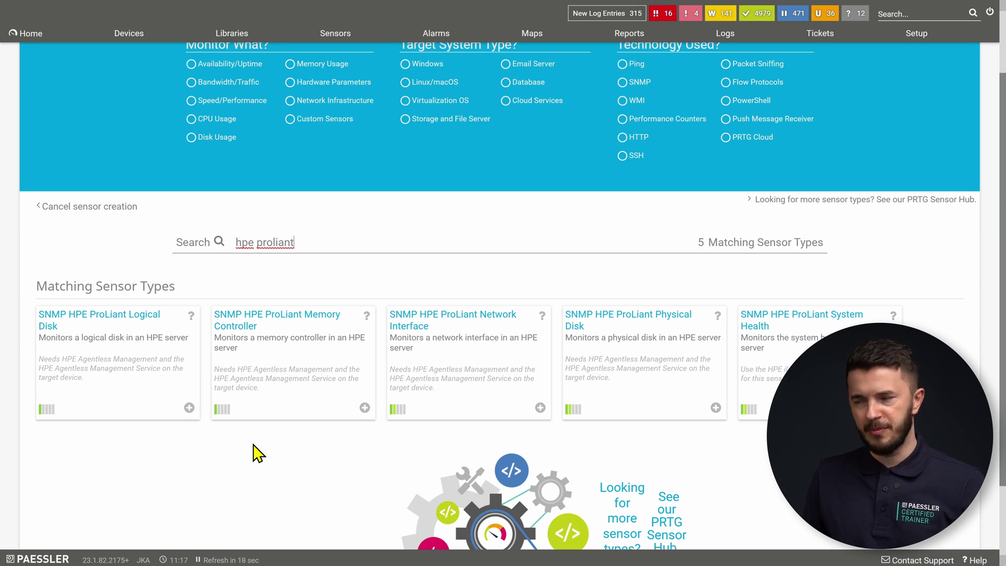
click(841, 338)
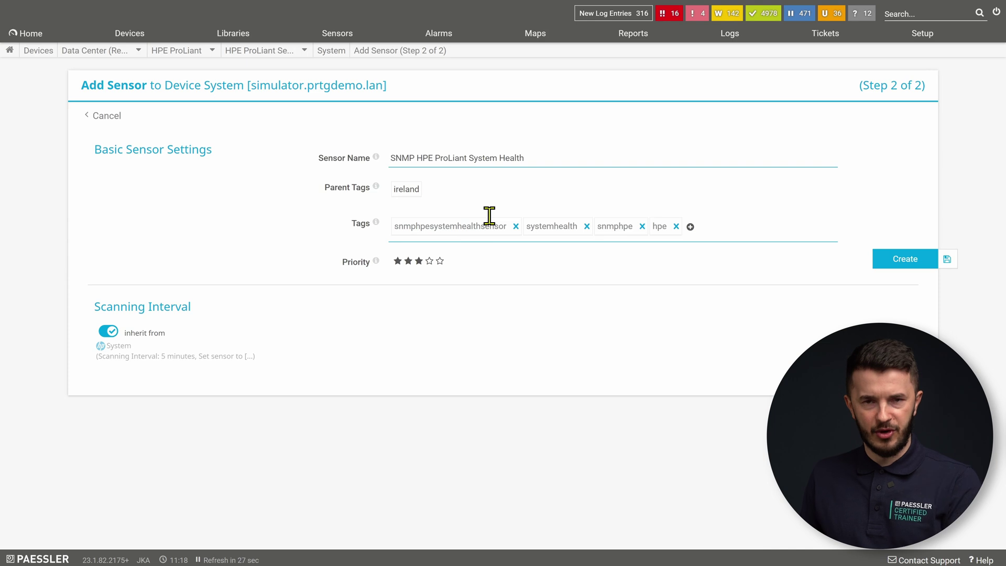
click(908, 262)
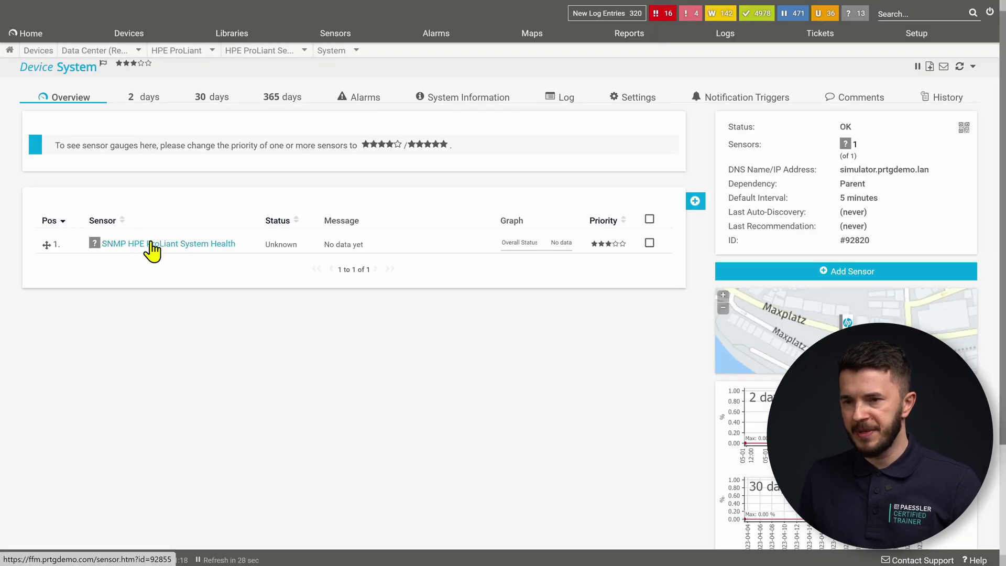
- Run an immediate scan of the new SNMP HPE ProLiant System Health sensor and review its gauges and channel table
click(150, 249)
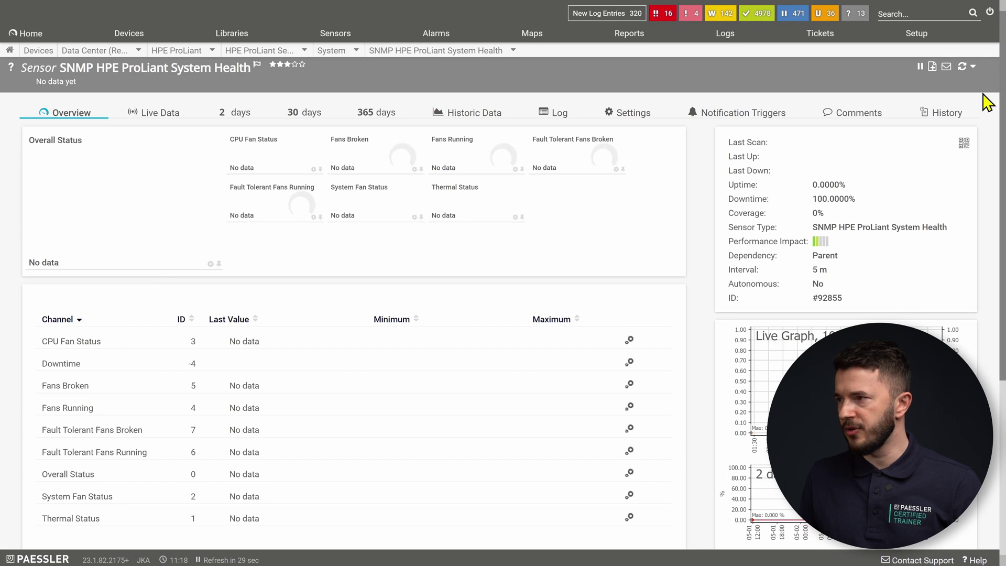
click(960, 67)
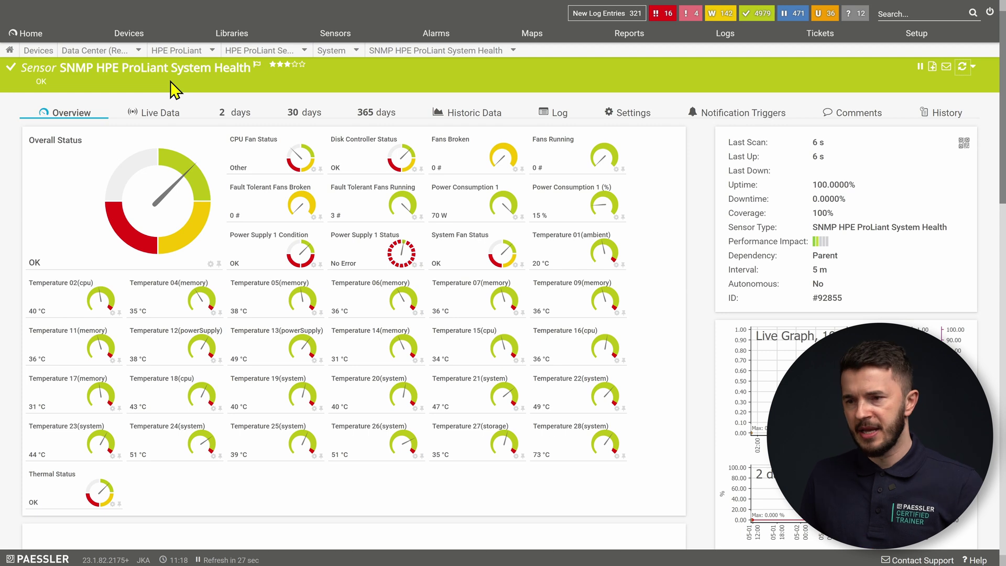
scroll(246, 235, down, 6)
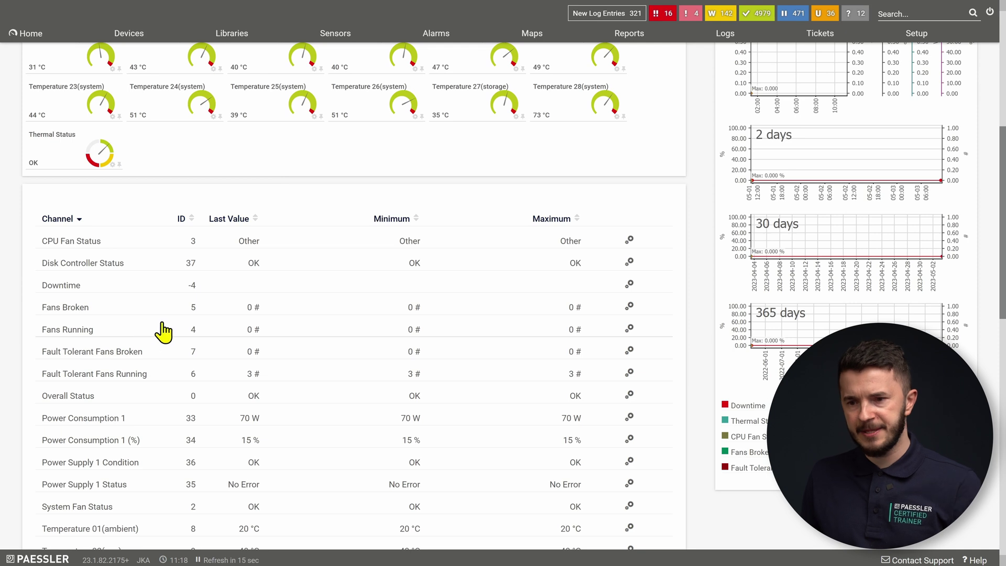
scroll(163, 330, down, 2)
scroll(164, 330, down, 5)
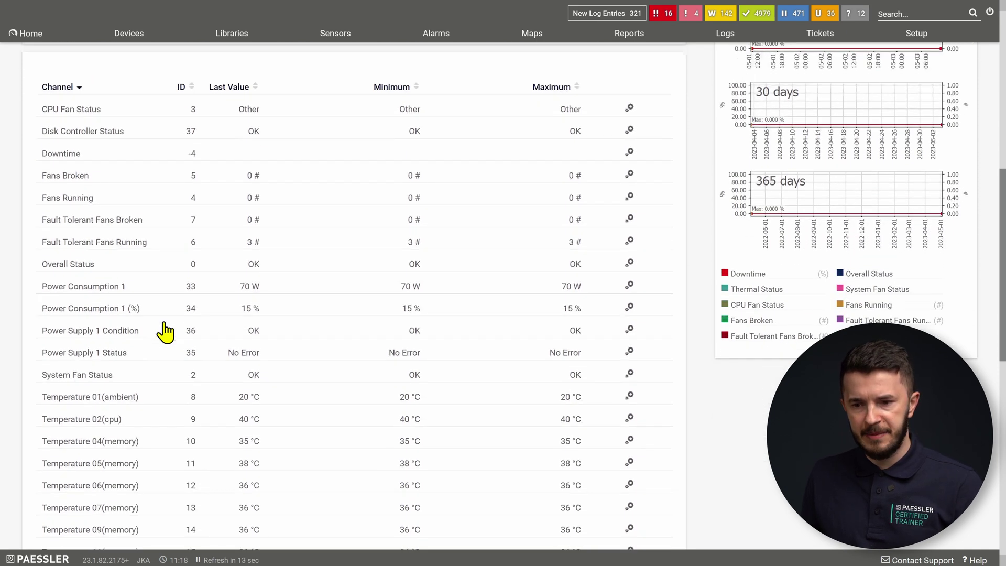
scroll(164, 349, down, 8)
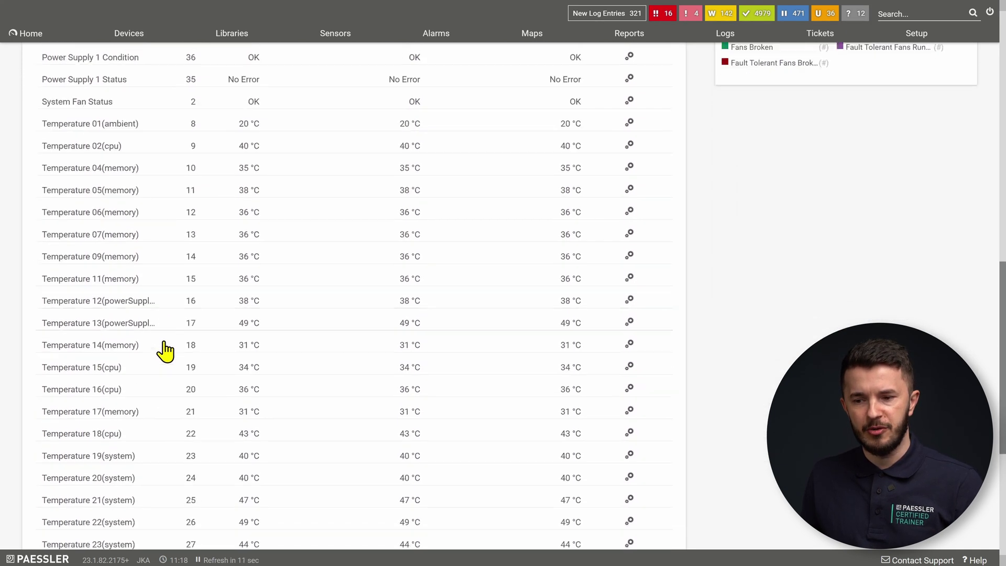
scroll(164, 350, up, 6)
scroll(163, 350, up, 15)
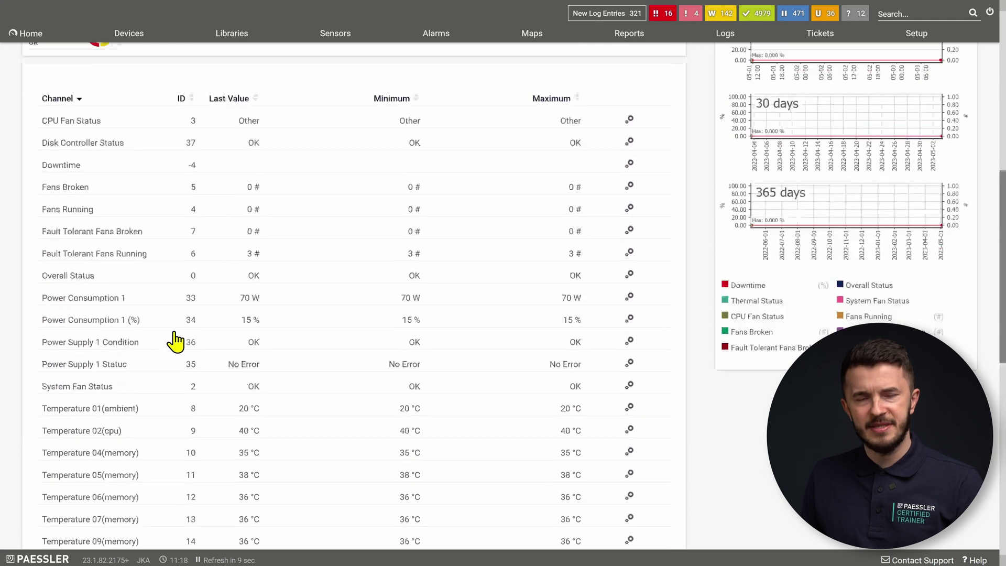
scroll(183, 333, up, 2)
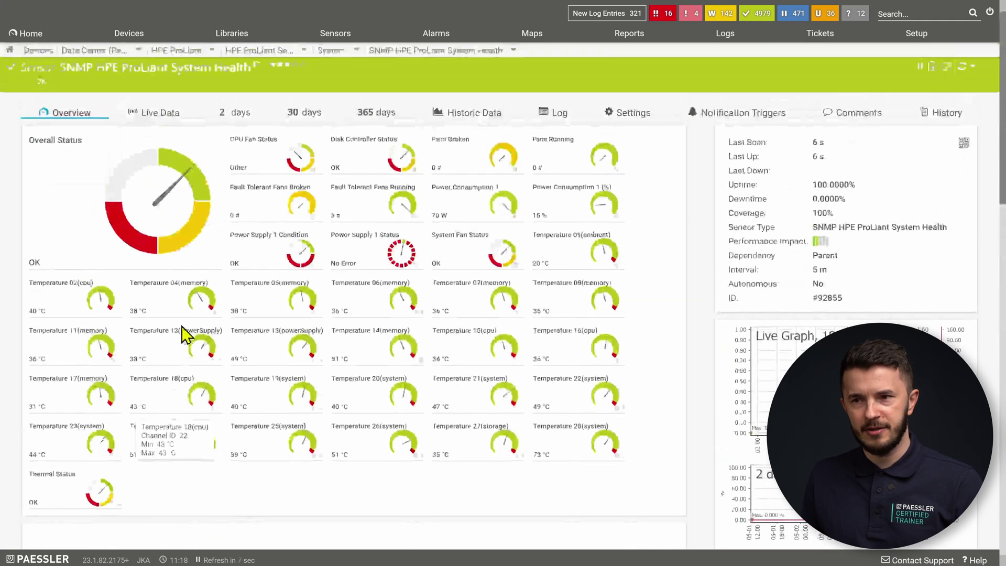
- Add SNMP HPE ProLiant Physical Disk sensors for all listed disks to the Physical Disk device in the HPE ProLiant Server group
click(281, 54)
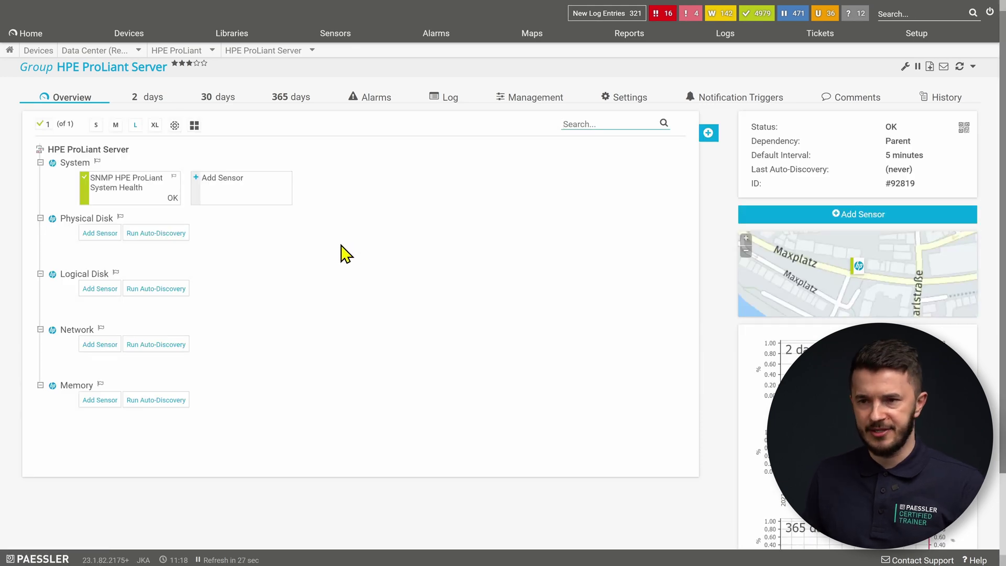
click(100, 234)
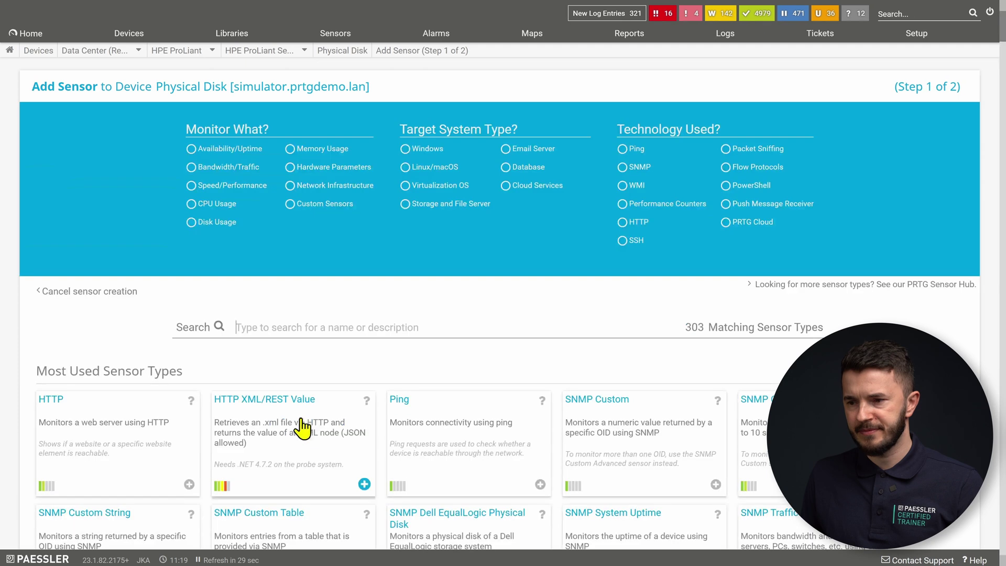
text(h)
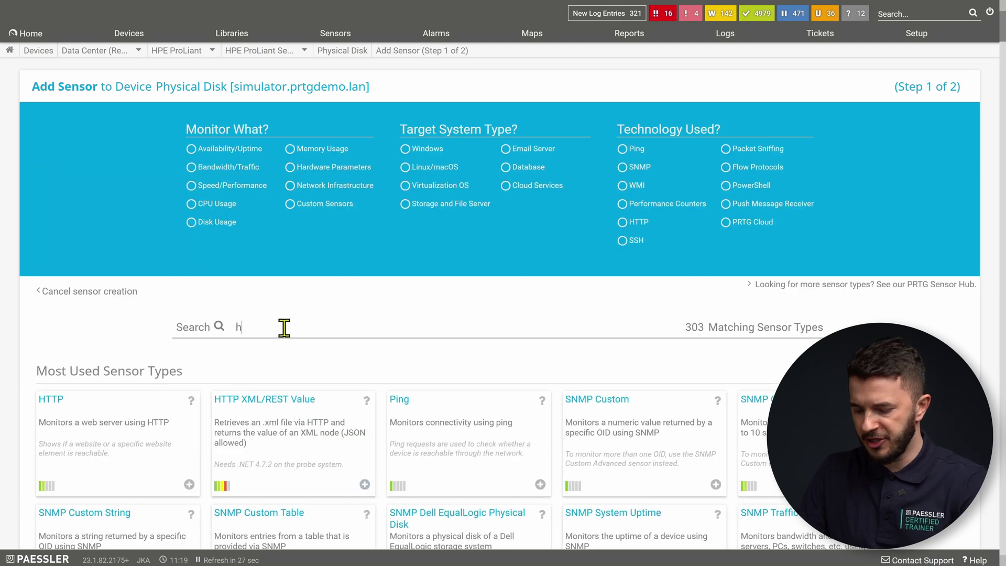
text(pe proliant)
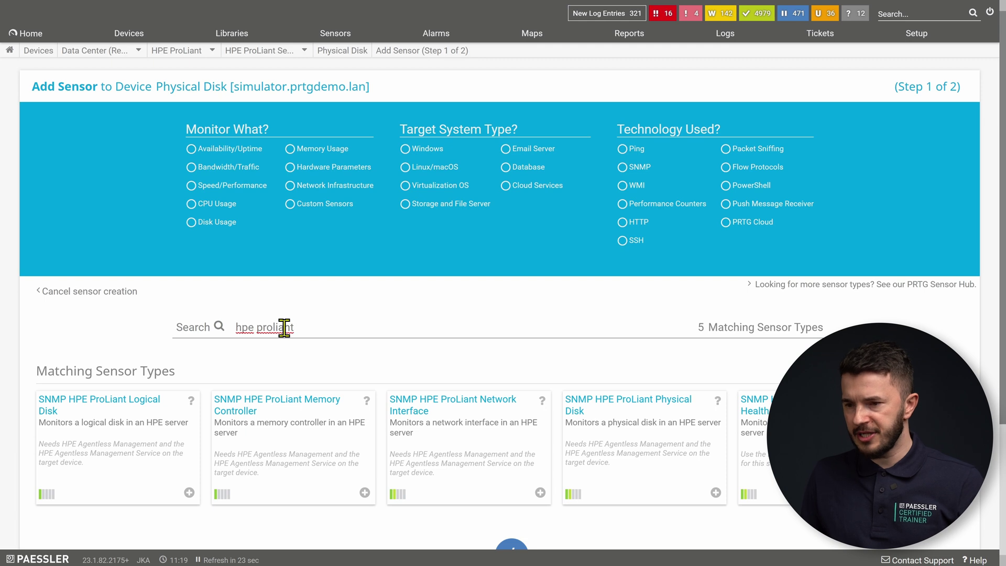
click(623, 445)
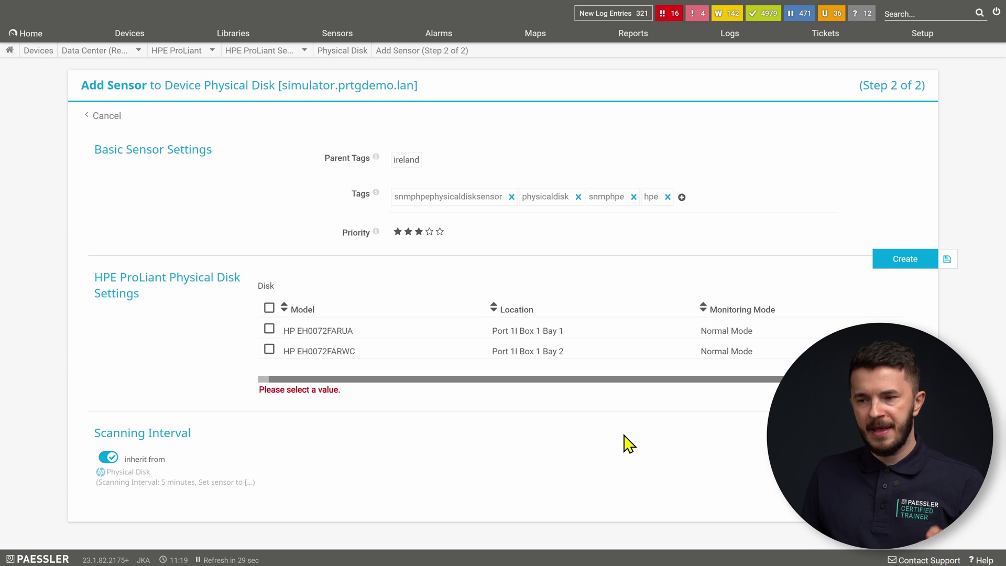
click(269, 308)
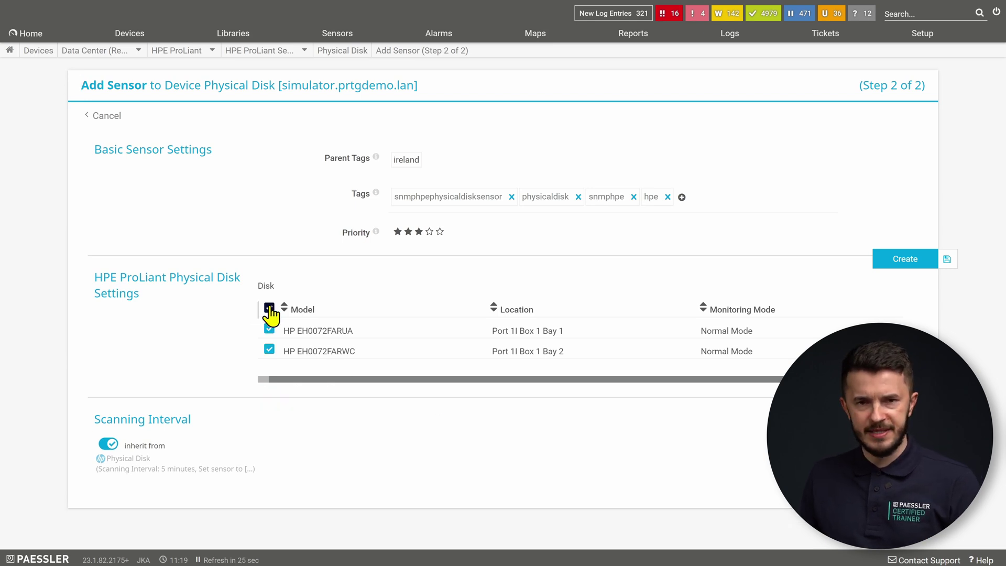
click(900, 261)
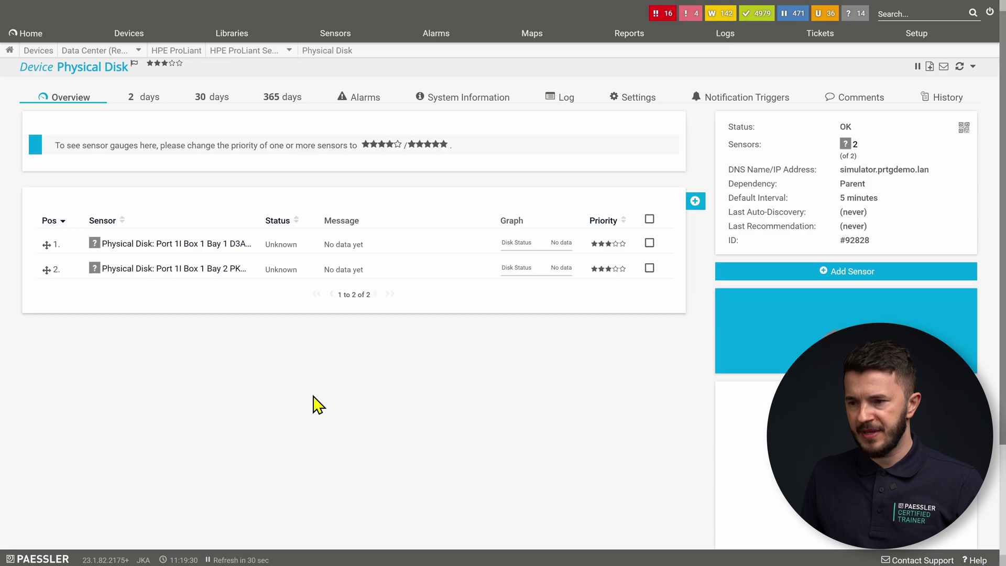
- Run an immediate scan of the Port 1I Box 1 Bay 1 physical disk sensor and review its channels
click(138, 254)
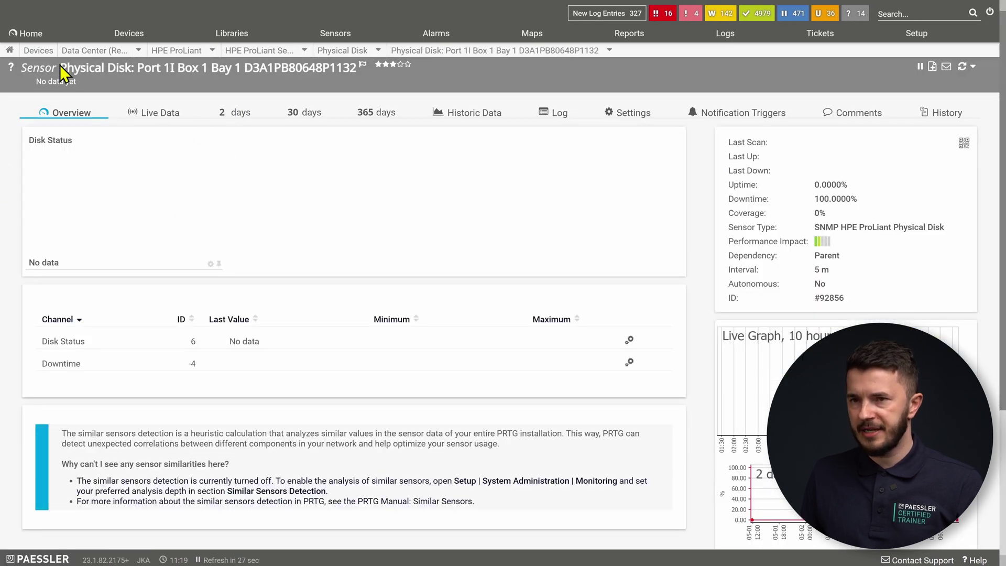
click(962, 68)
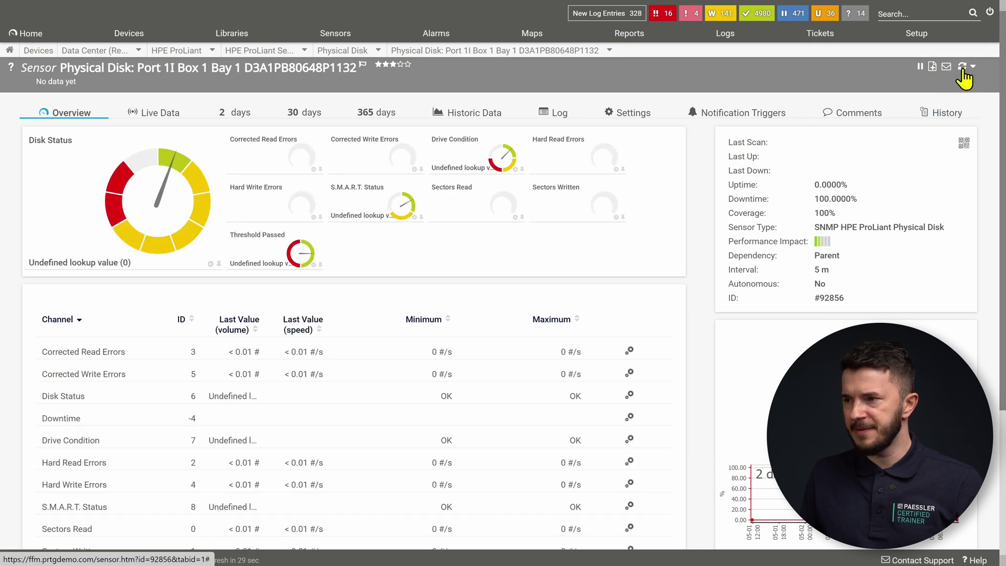
click(963, 67)
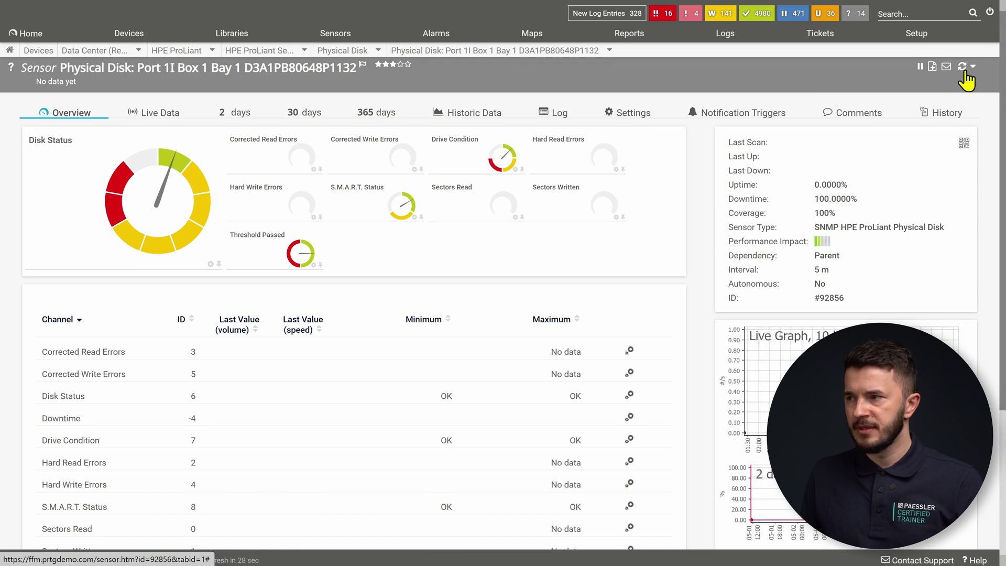
scroll(455, 271, down, 1)
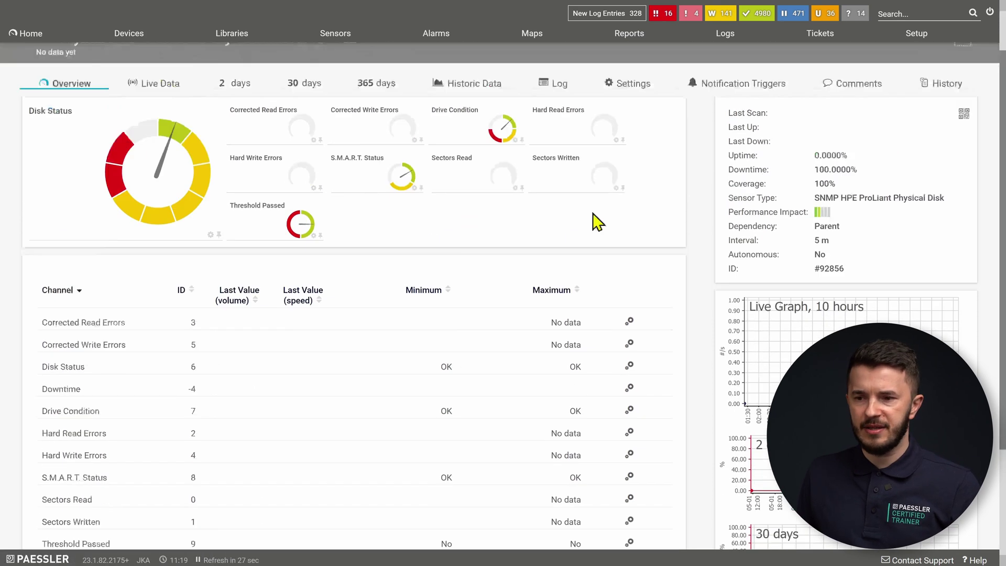
scroll(597, 223, up, 1)
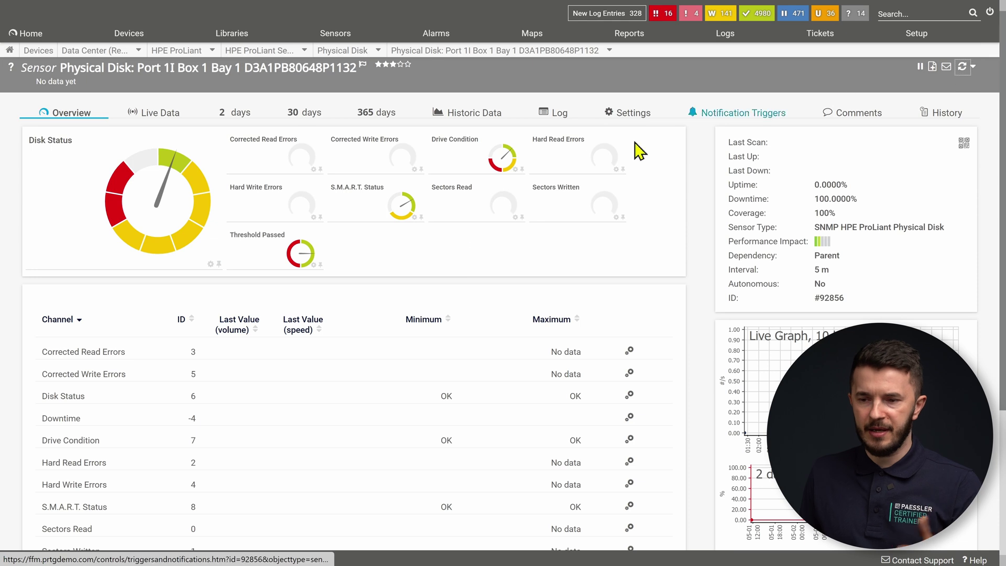
scroll(378, 283, down, 3)
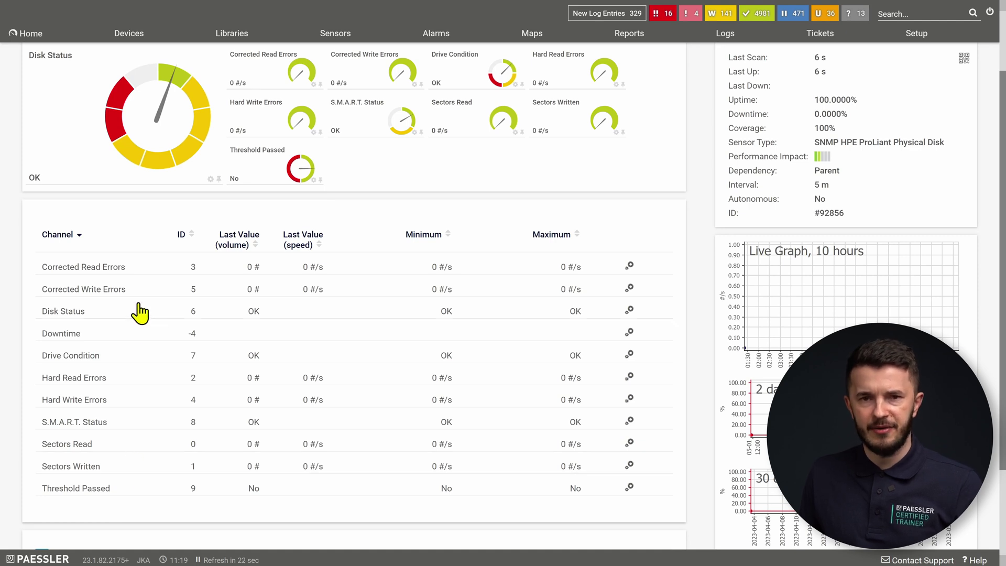
scroll(140, 312, up, 2)
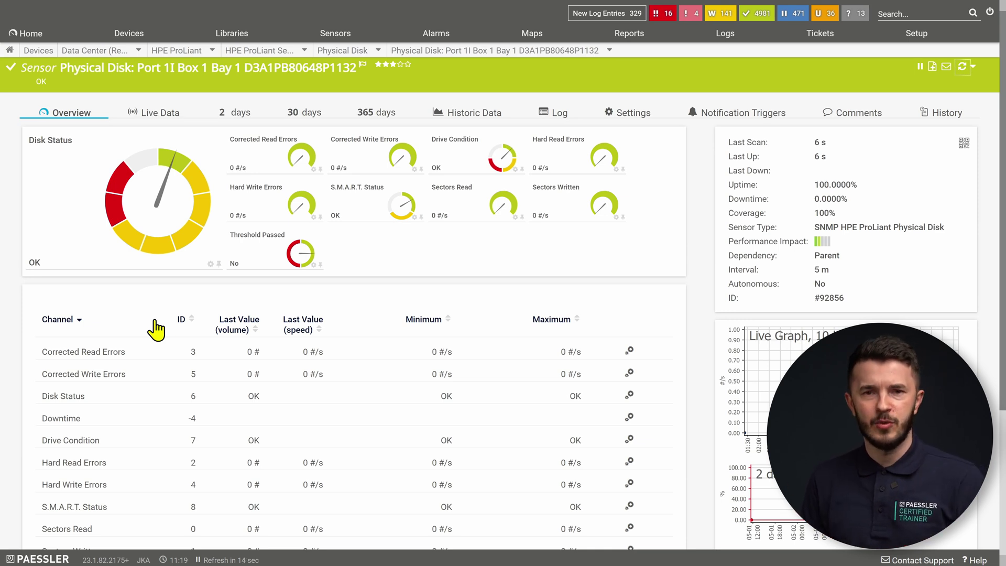
- Return to the HPE ProLiant group and add an SNMP HPE ProLiant Logical Disk sensor for Disk 0 to the Logical Disk device
mouse_move(235, 33)
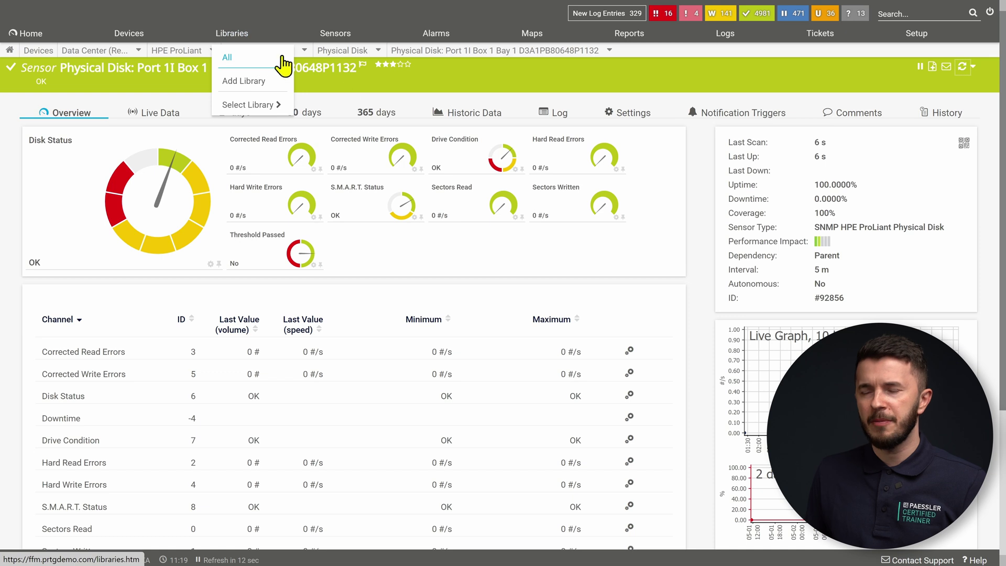
click(195, 61)
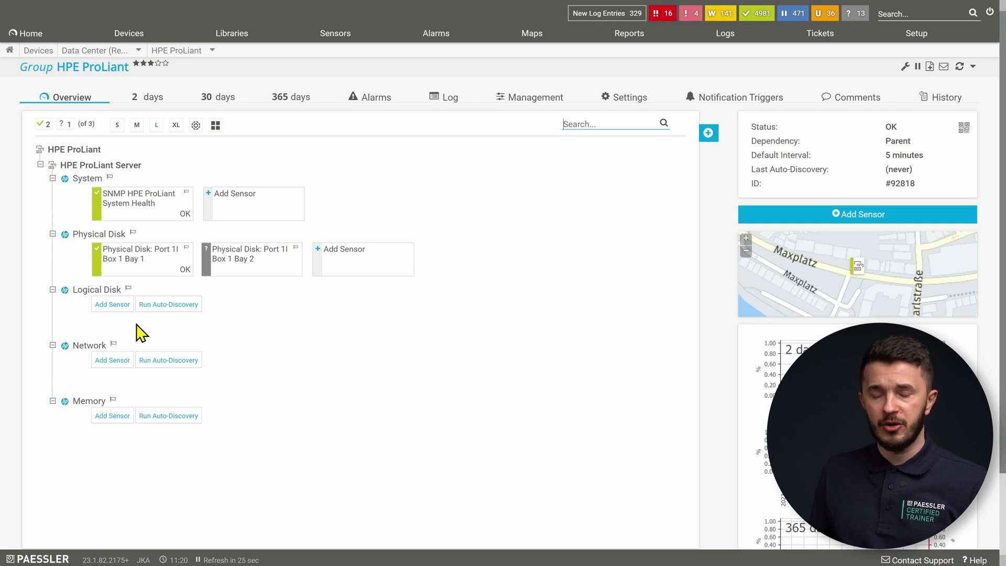
click(112, 304)
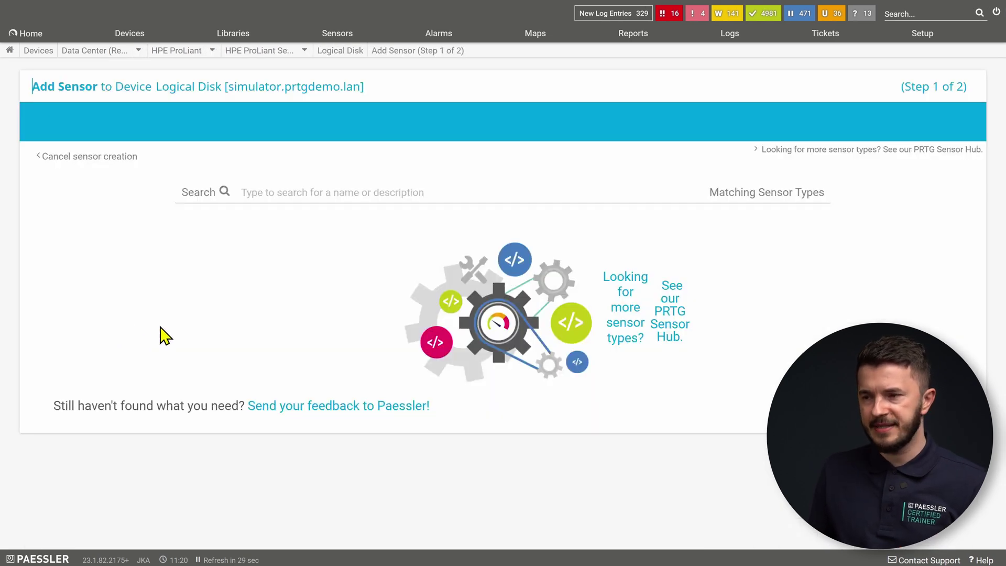
text(hpe proliant)
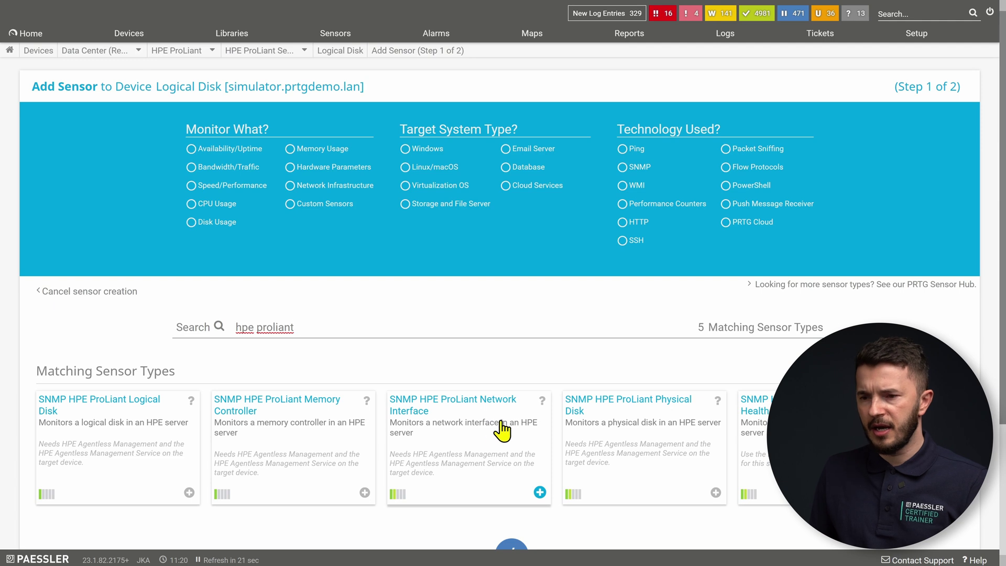
click(122, 440)
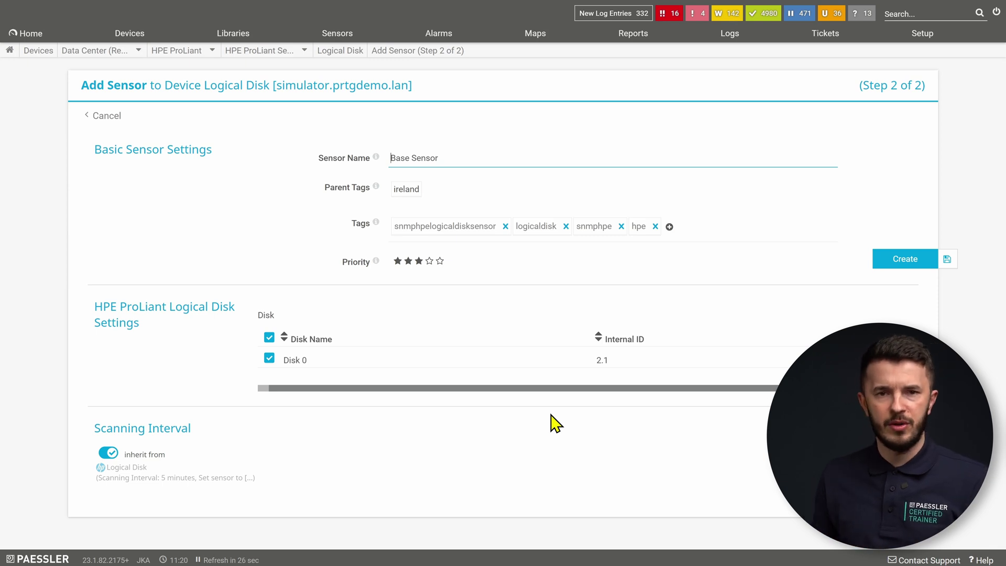
click(897, 262)
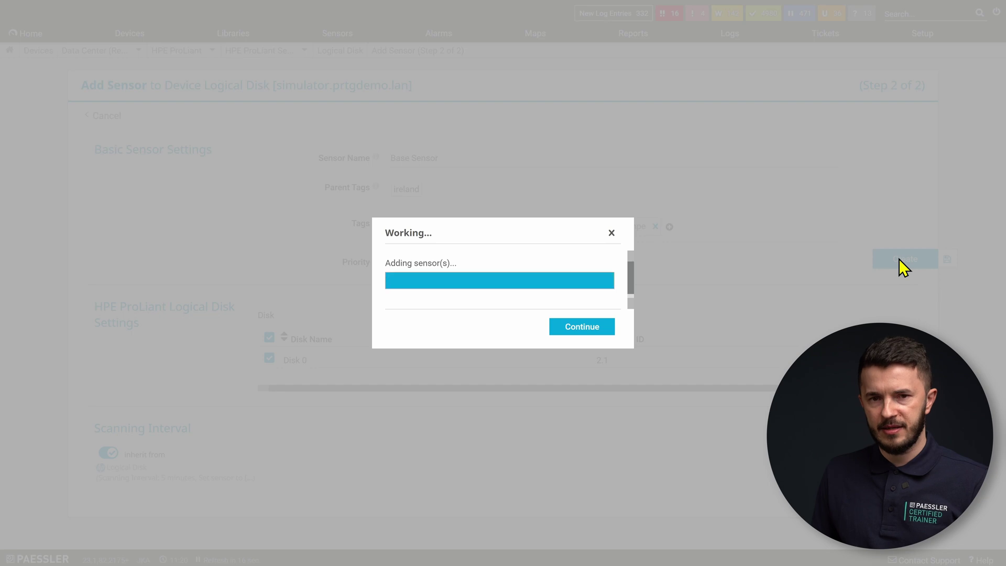
click(572, 330)
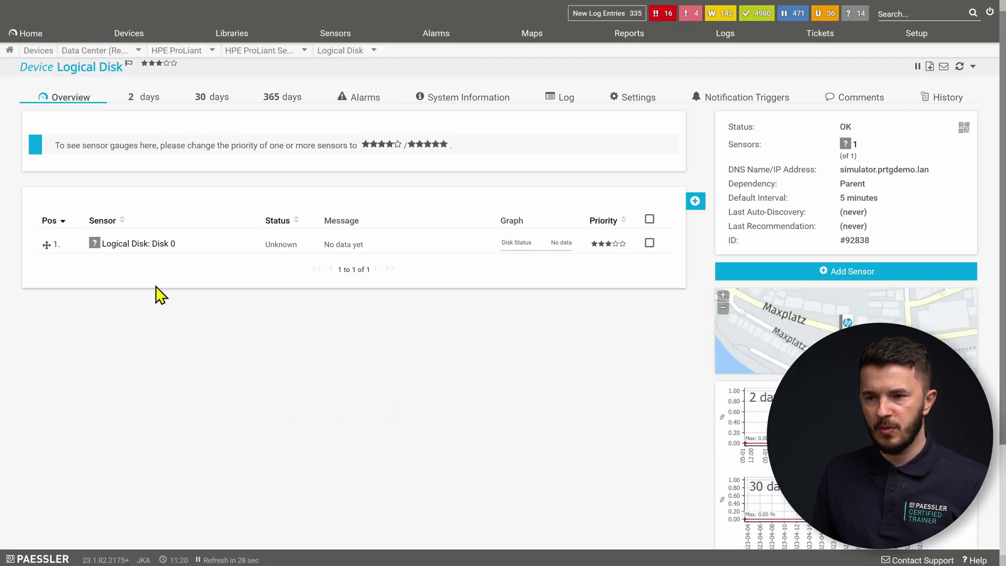
- Open the Logical Disk: Disk 0 sensor and run an immediate scan of it
click(142, 245)
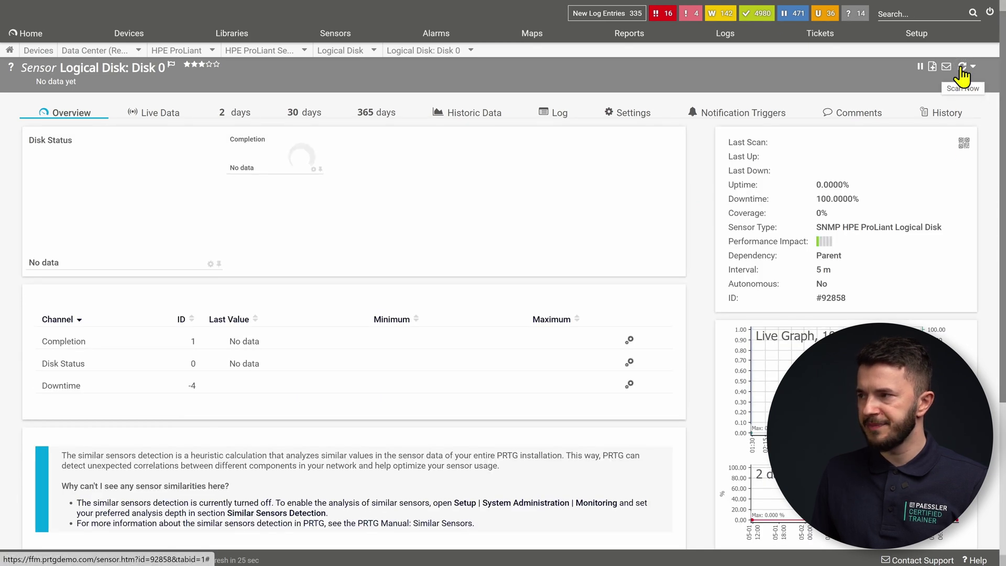
click(962, 67)
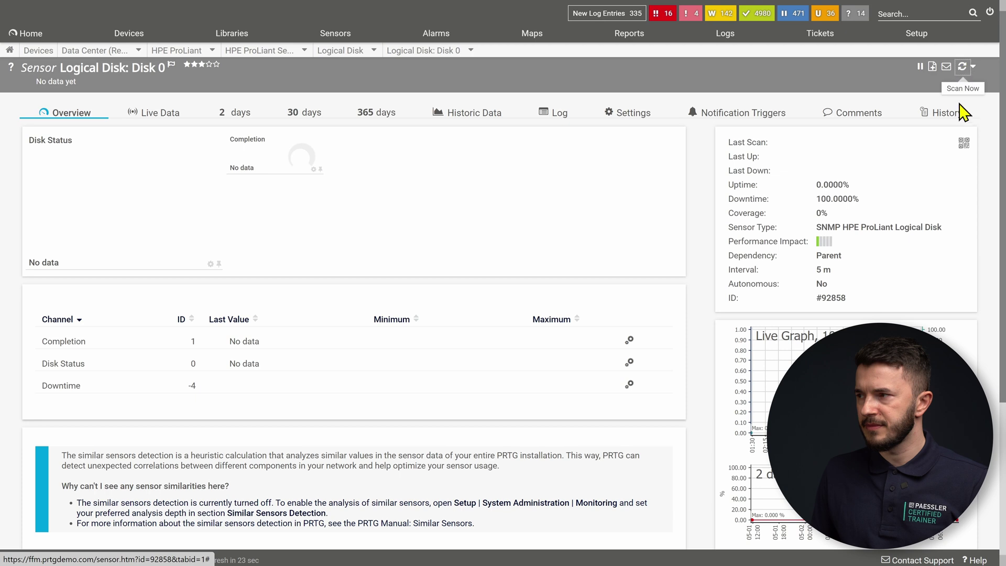
click(962, 68)
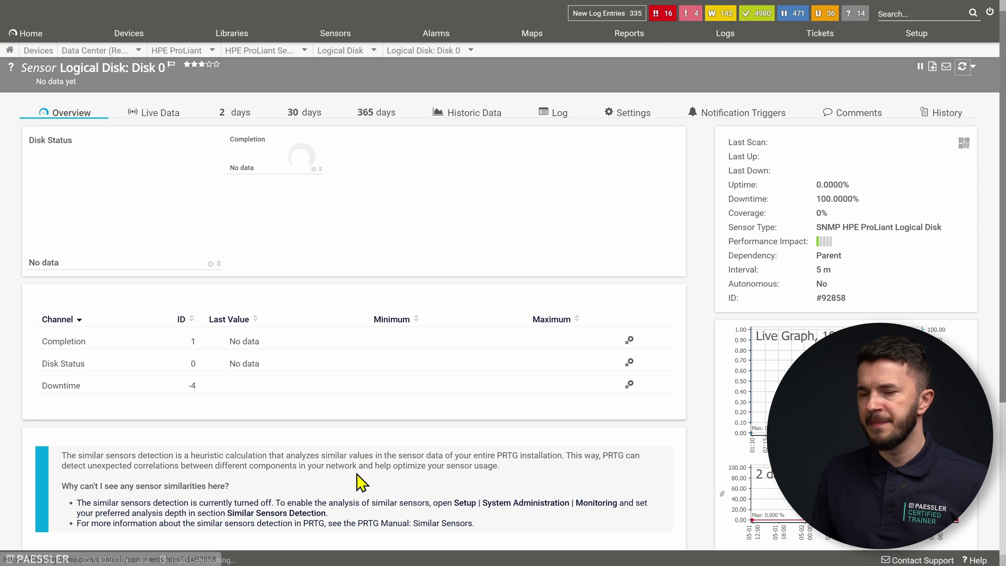
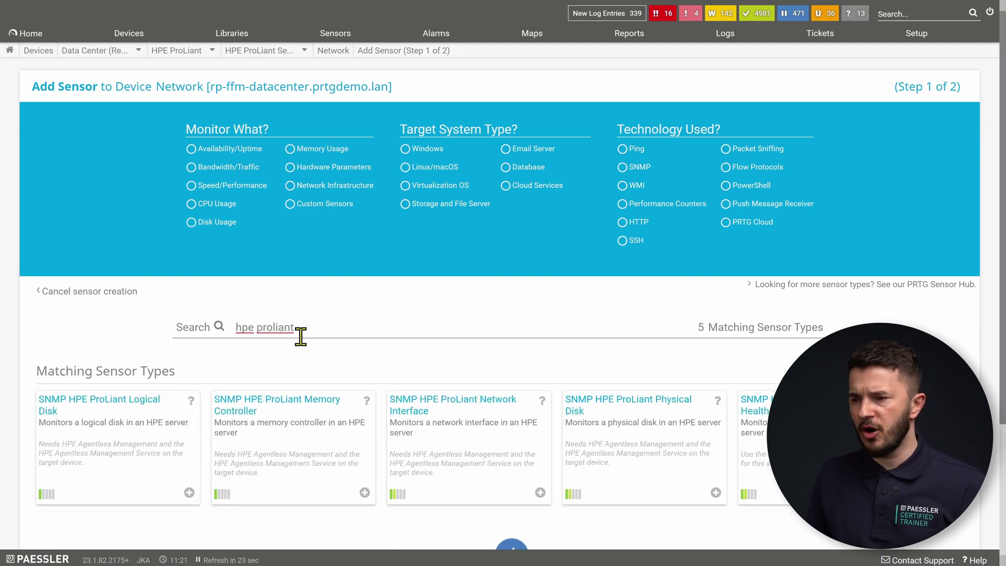
- Add SNMP HPE ProLiant Network Interface sensors for both HP FlexFabric 10Gb 2-port 554M adapters to the Network device
click(478, 462)
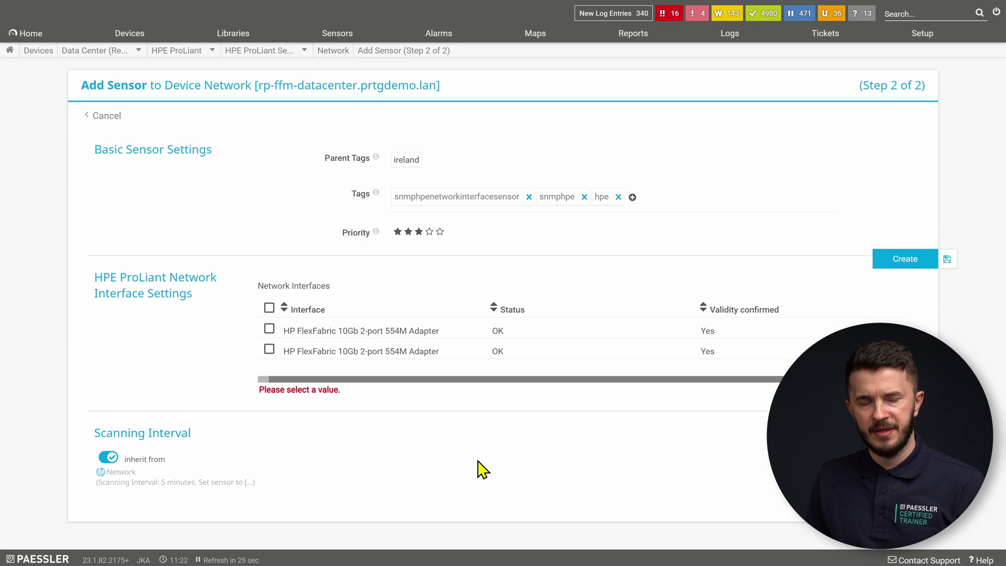
click(269, 308)
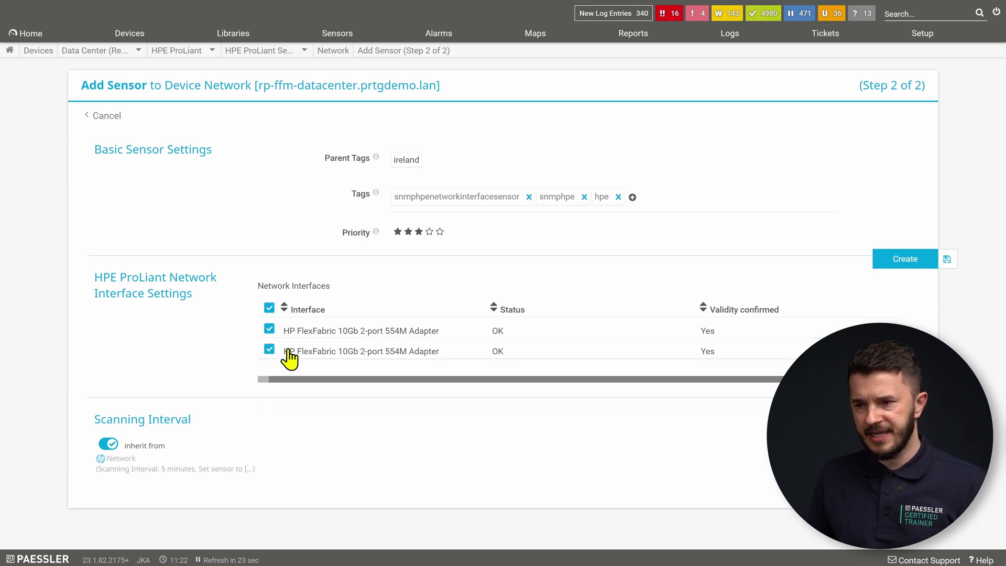
click(905, 268)
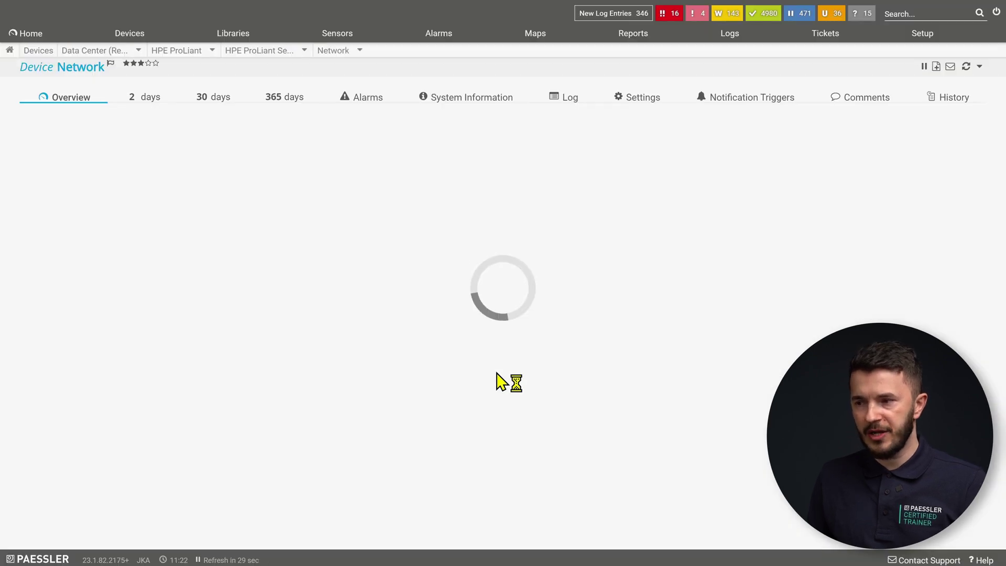
- Run an immediate scan of the first HP FlexFabric network interface sensor and review its channel table
click(151, 255)
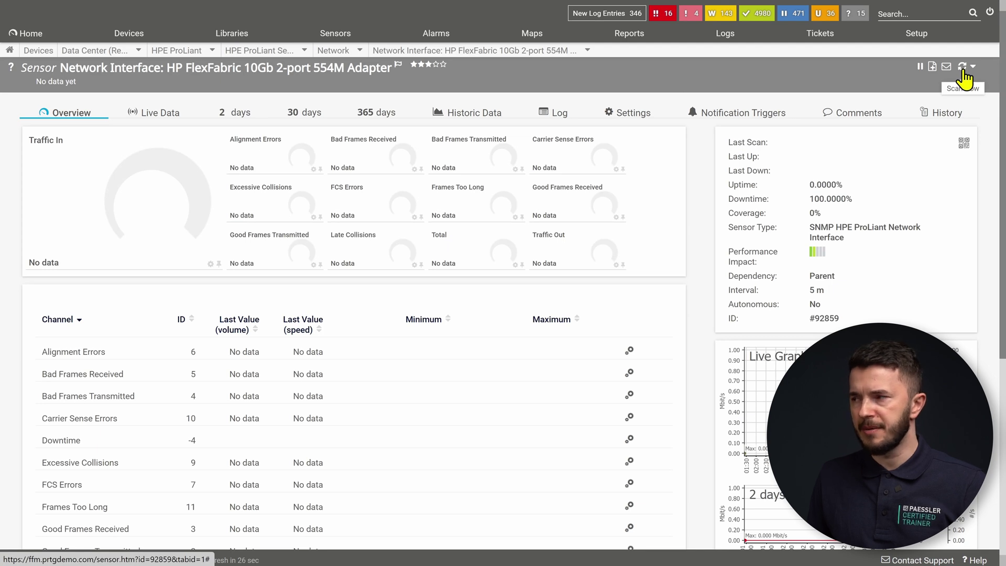
click(963, 73)
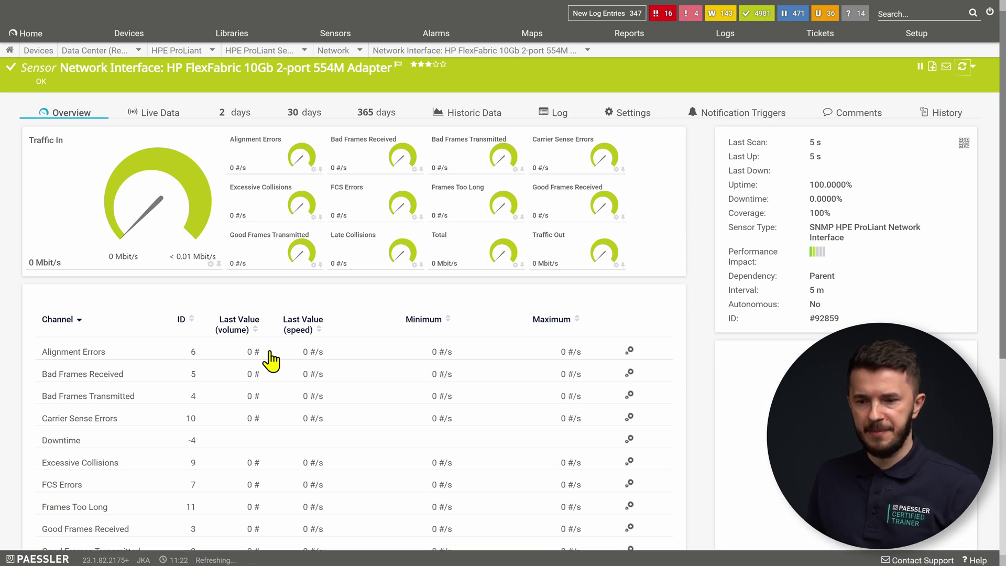
scroll(271, 361, down, 3)
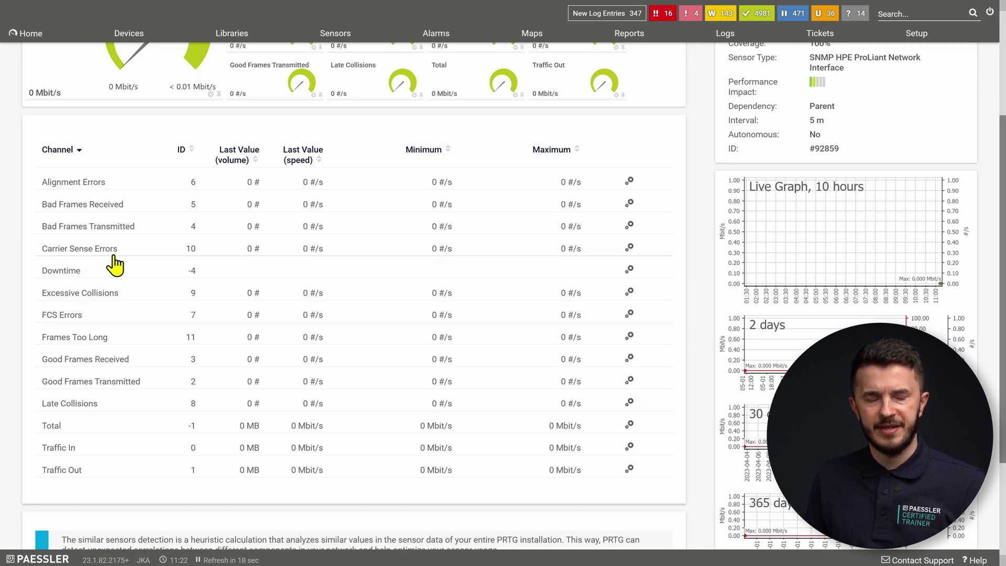
scroll(180, 341, up, 3)
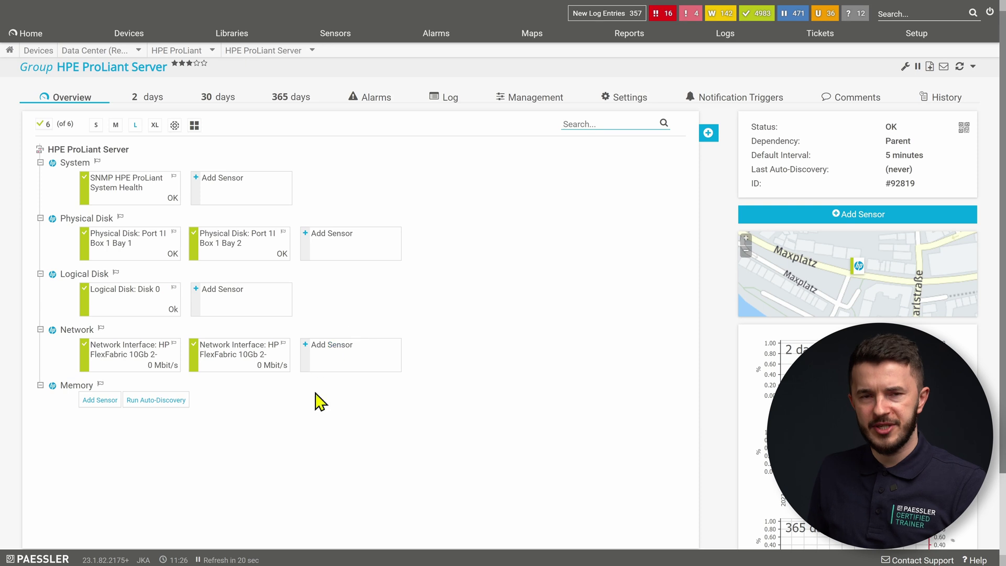
- Find the "hpe proliant" sensor types and add an SNMP HPE ProLiant Memory Controller sensor for CPU 1 to the Memory device
click(99, 401)
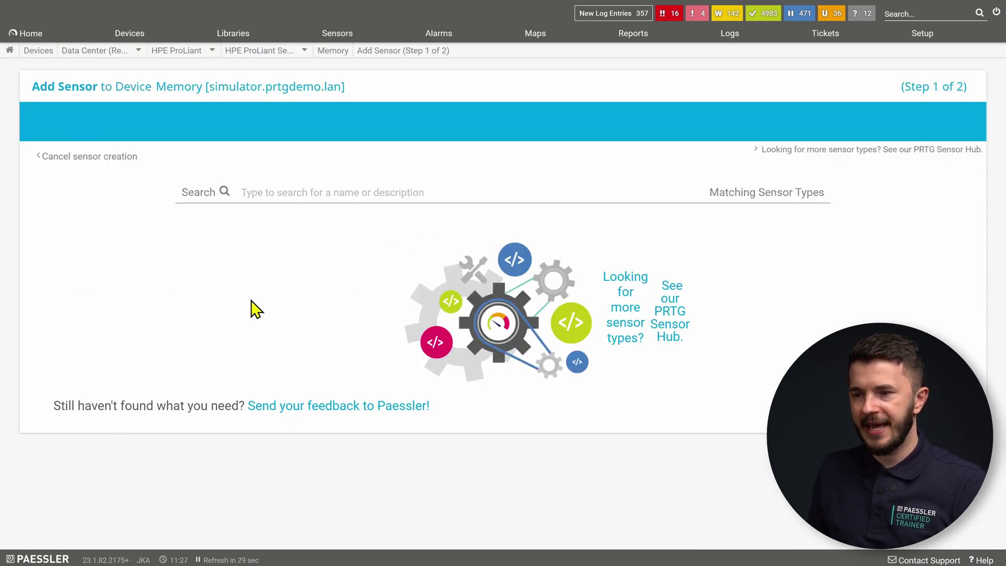
text(hpe proliant)
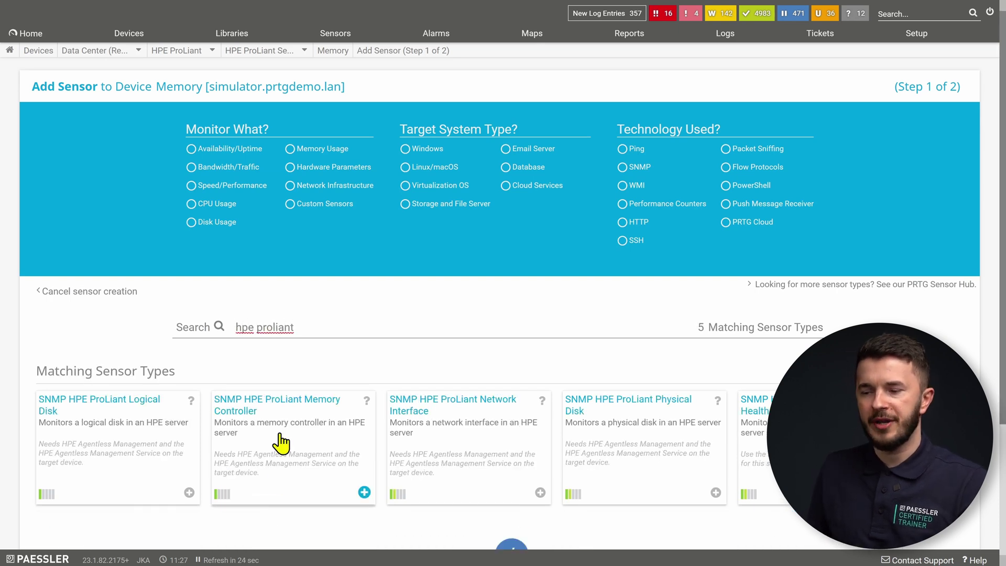
click(316, 417)
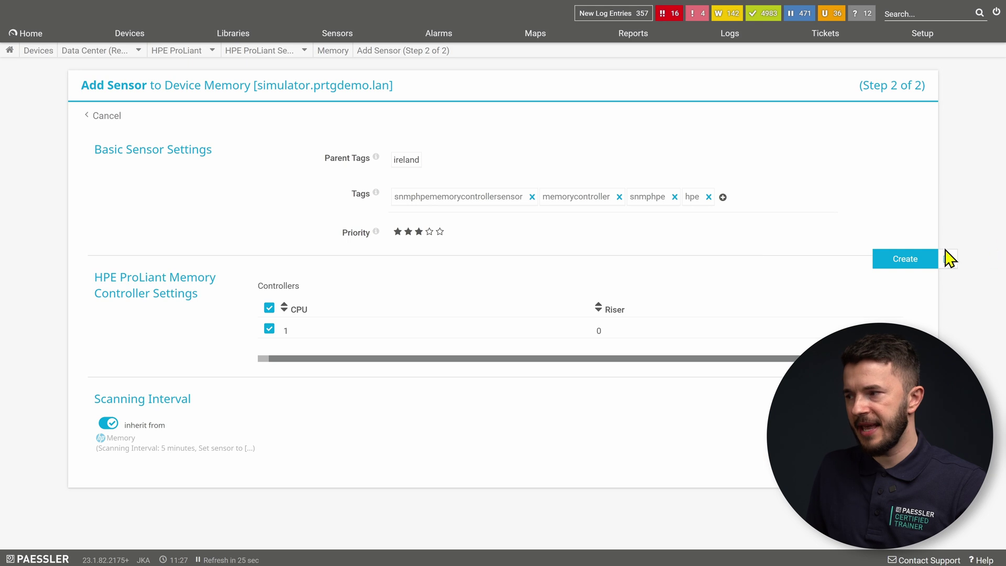
click(906, 262)
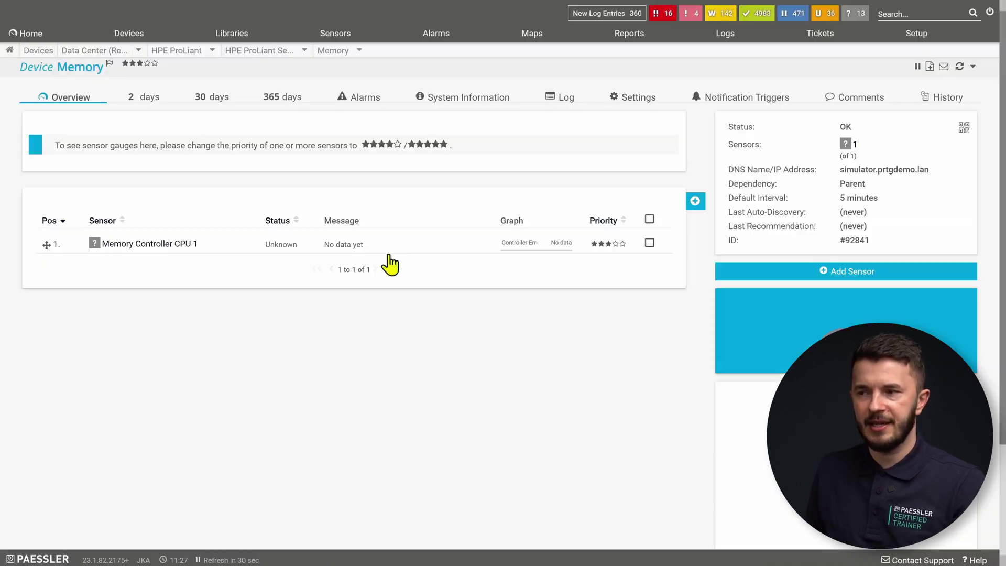
- Switch to the existing Memory Controller CPU sensor page in full-screen view and review its gauges and module condition and status channels
click(303, 12)
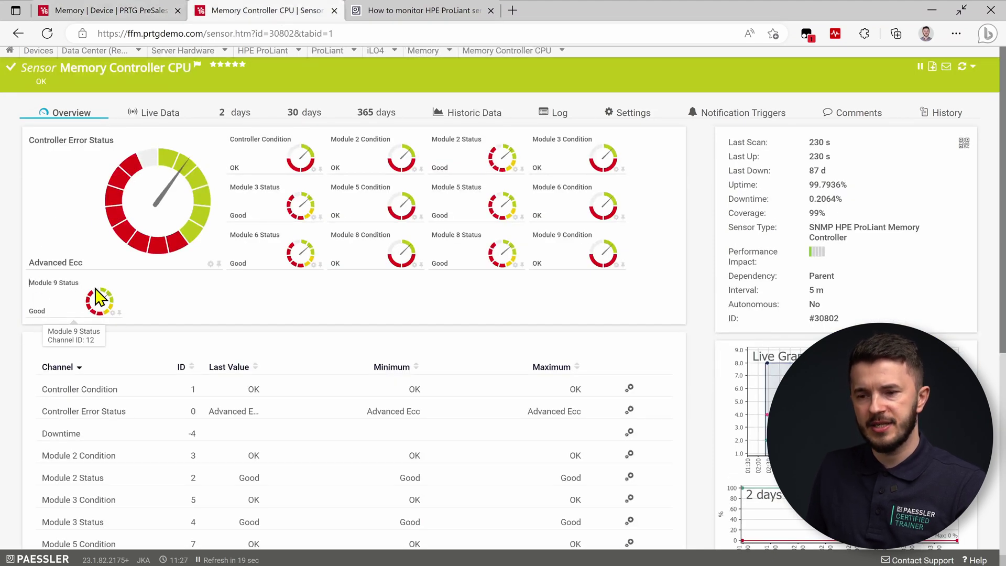
key(F11)
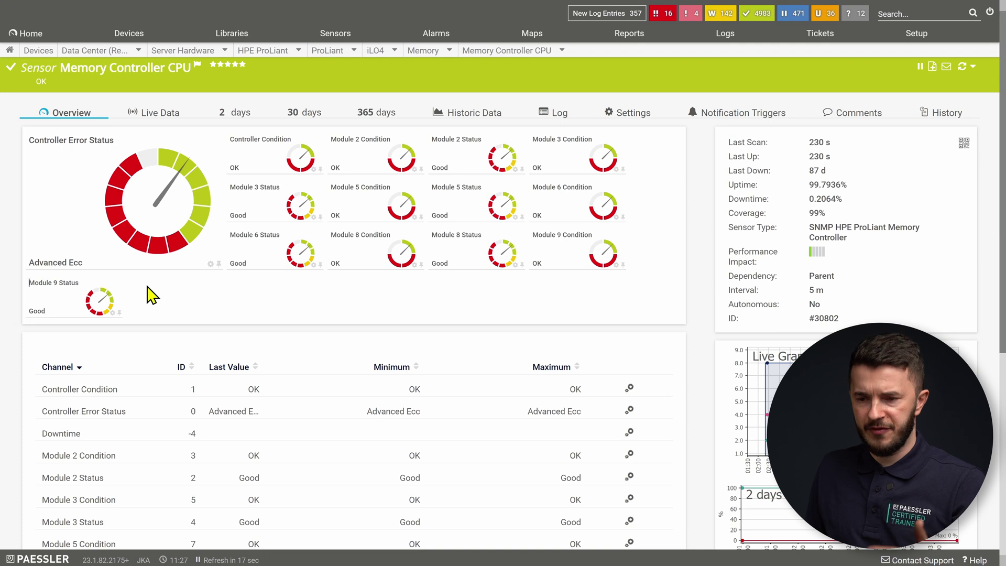
scroll(155, 294, down, 2)
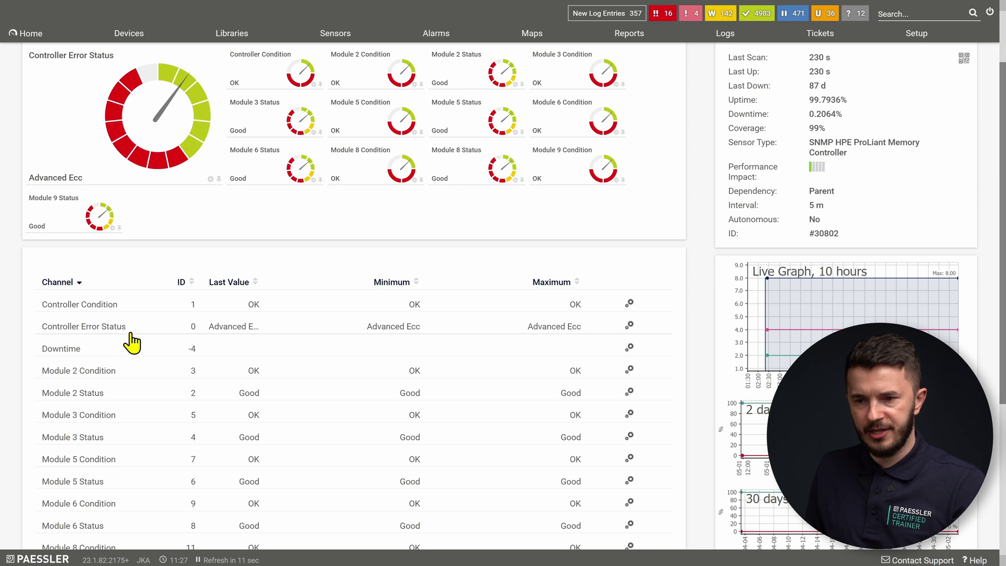
scroll(136, 342, down, 5)
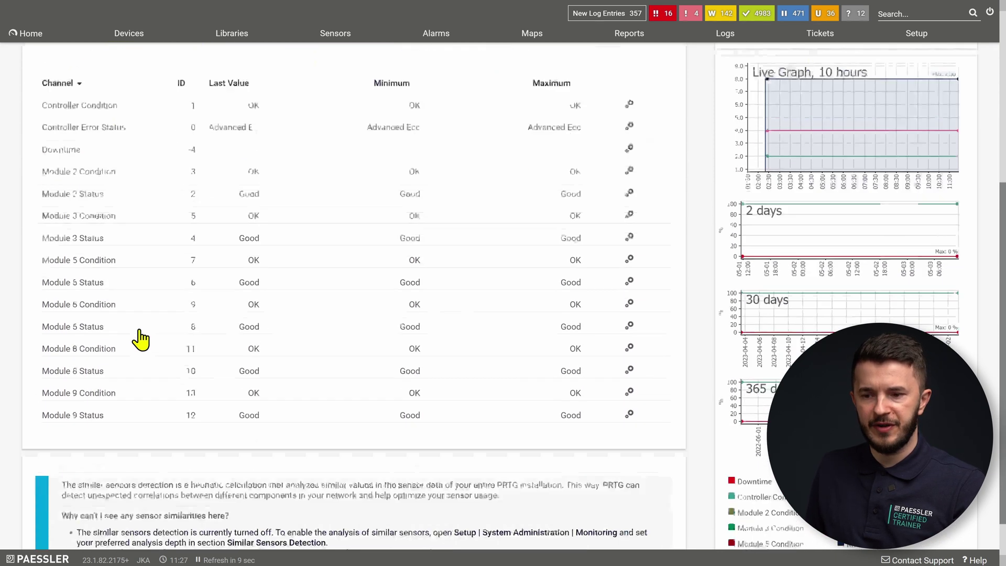
scroll(140, 340, down, 1)
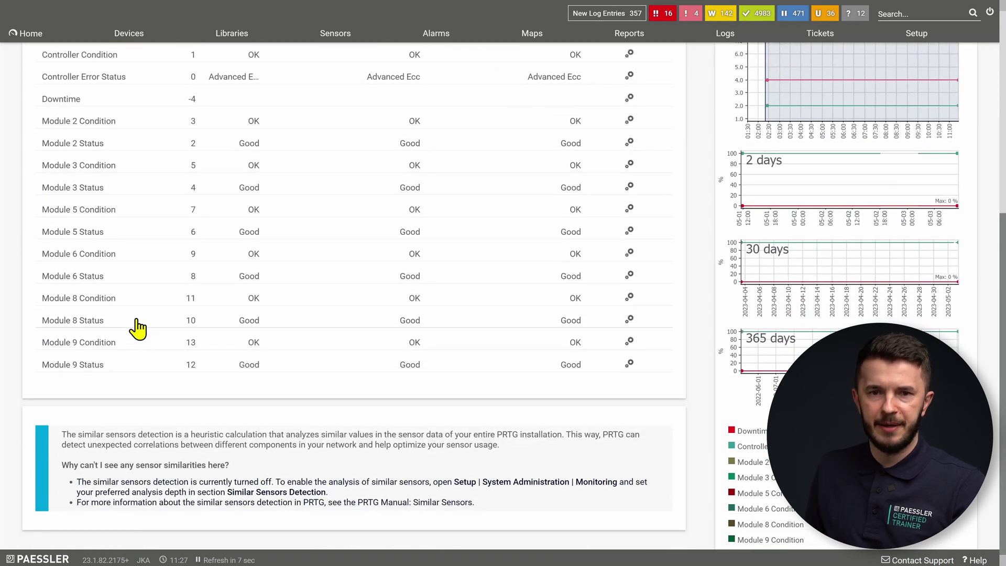